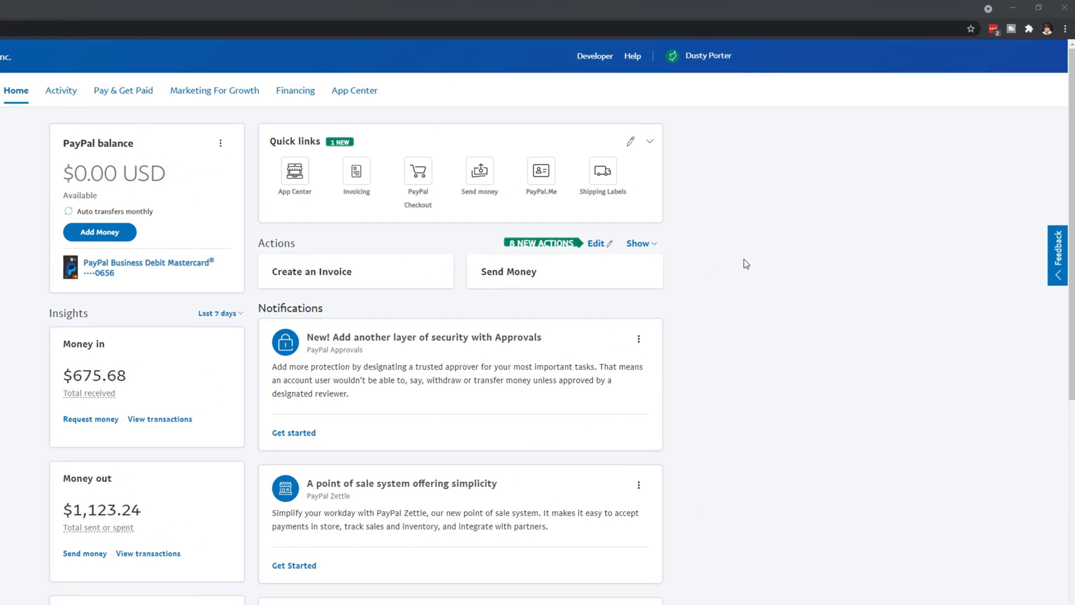
- Go to Account Settings from the account menu to reach the Money, banks and cards page
click(715, 67)
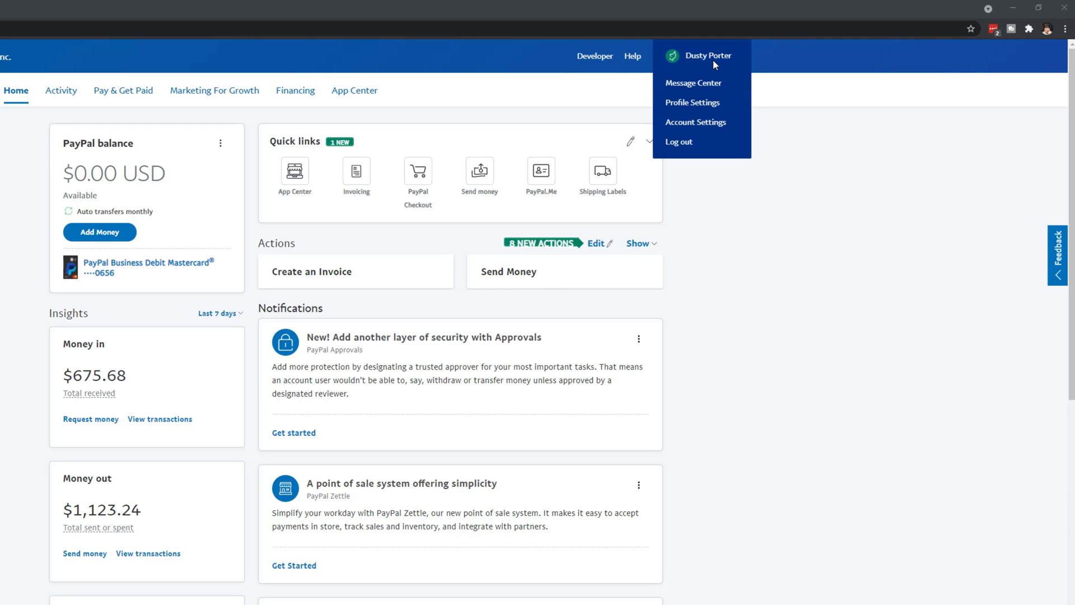
click(707, 123)
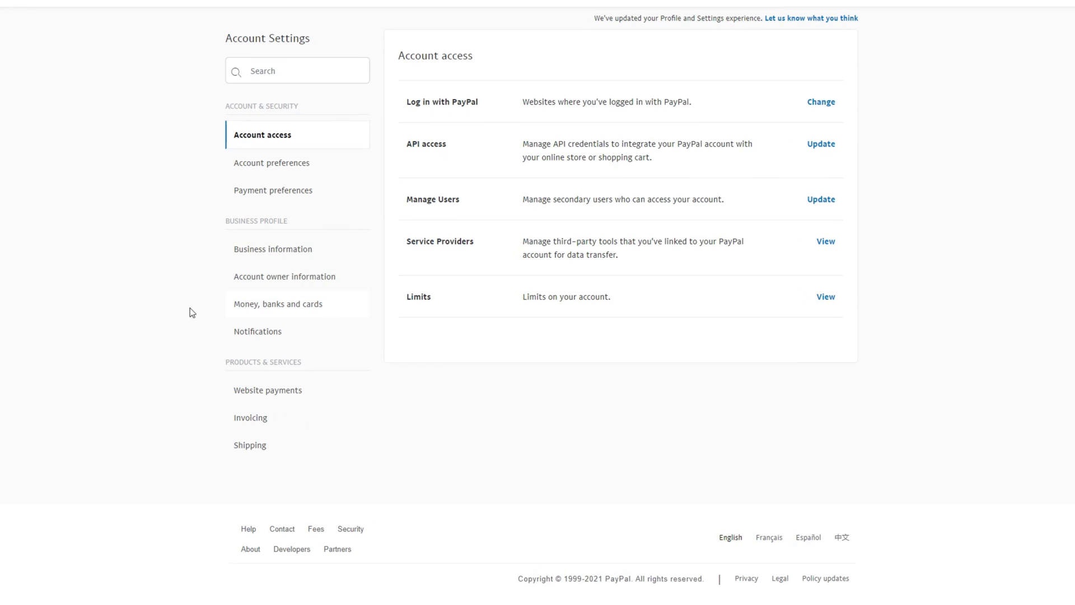
click(274, 305)
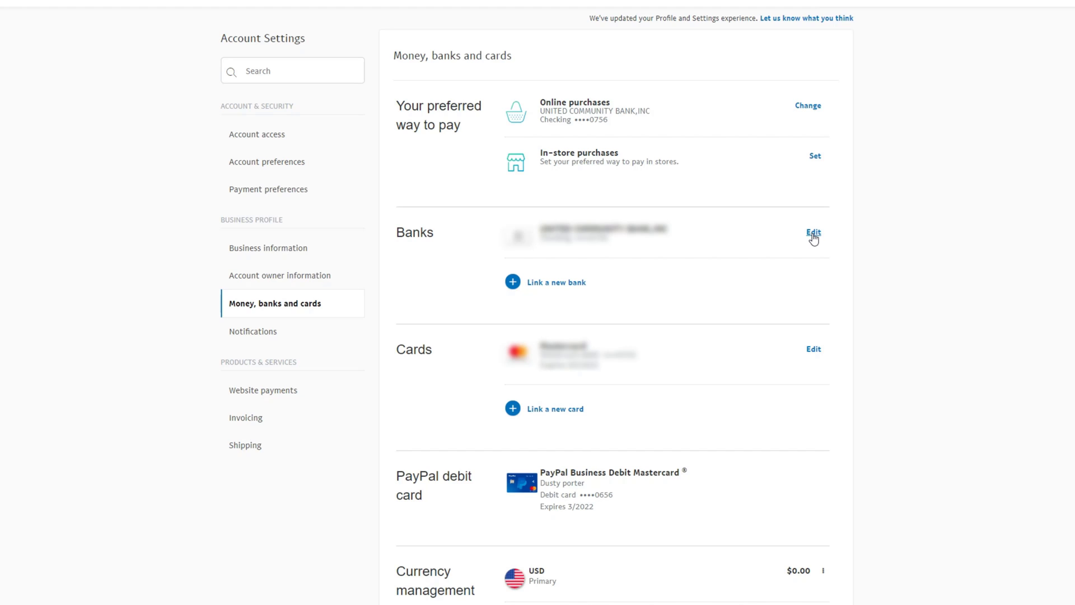
- Start linking a new bank and search the bank list for 'United'
click(550, 291)
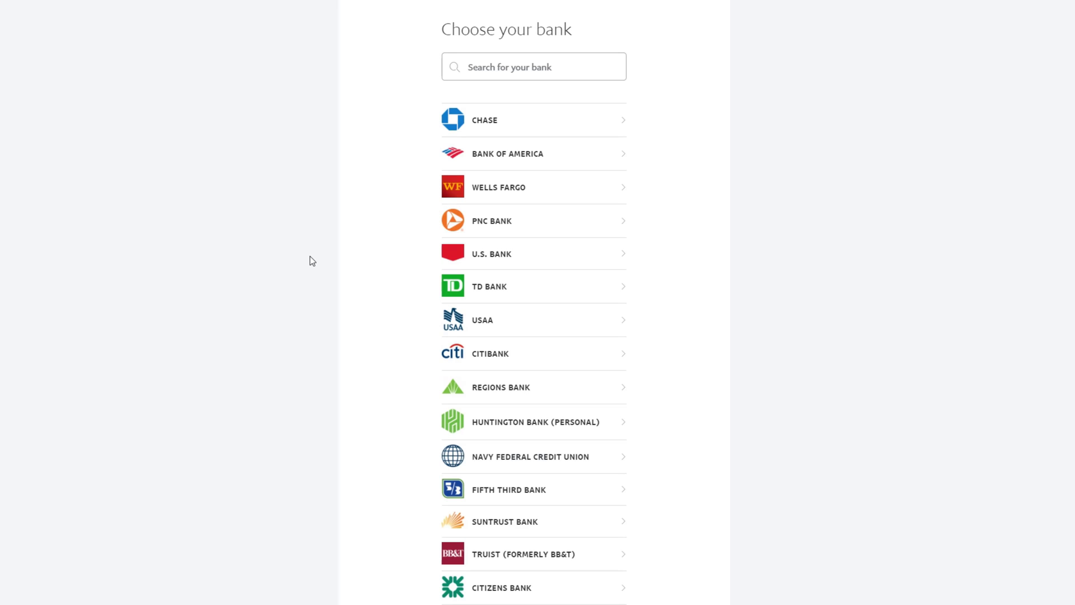
click(514, 70)
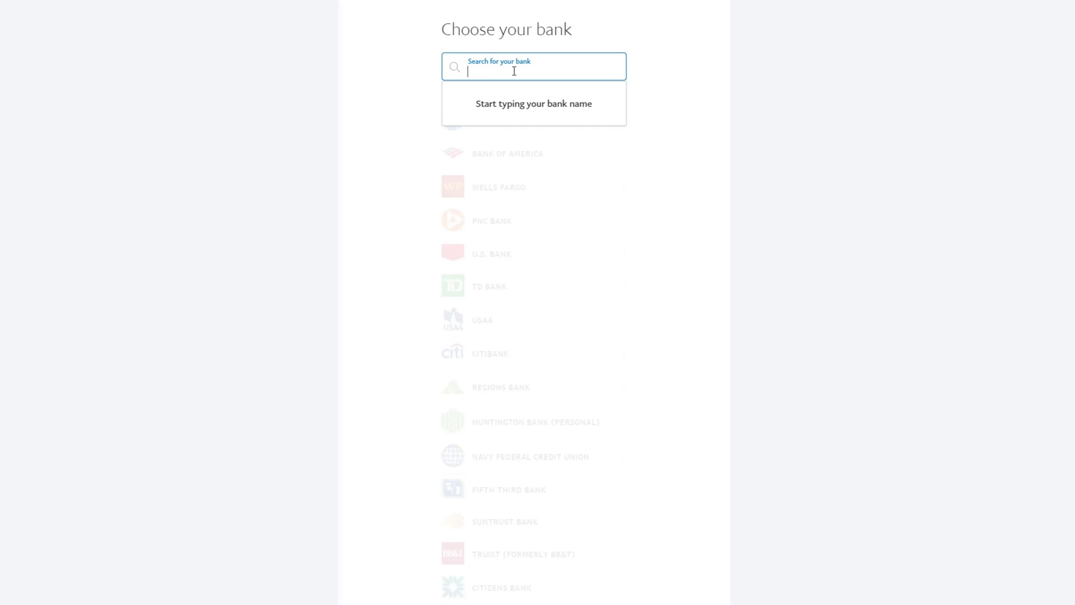
text(United)
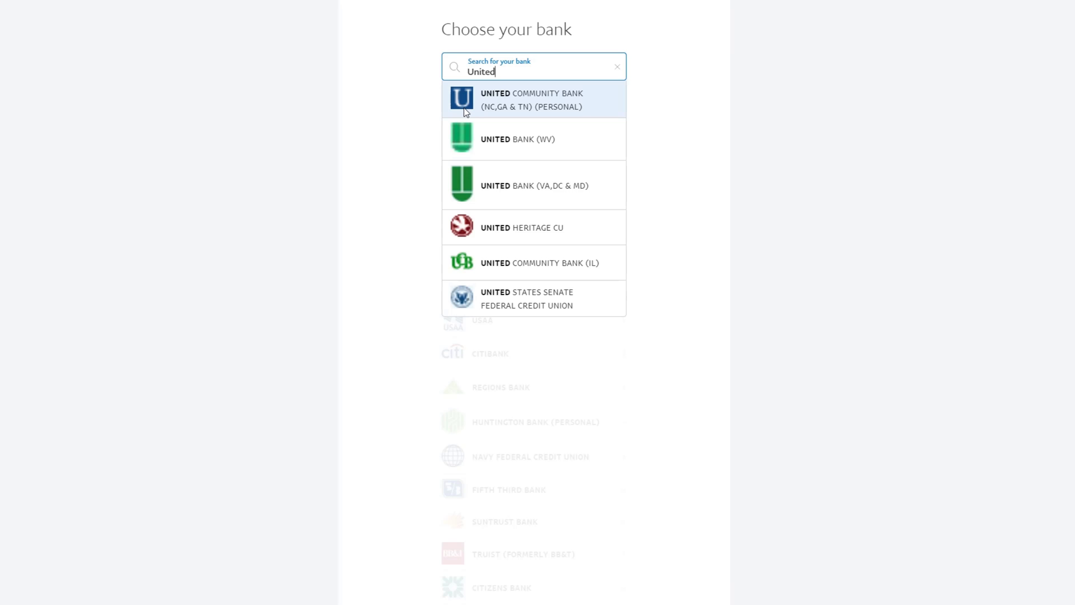
- Link United Community Bank (NC,GA & TN) as a business checking account with its routing and account numbers
click(484, 103)
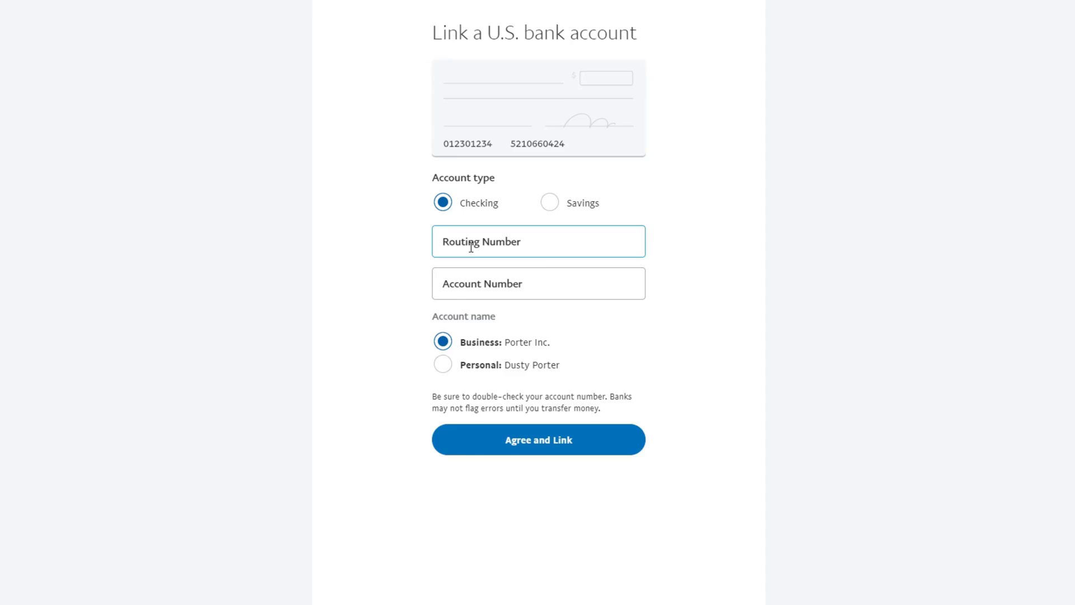
click(481, 211)
click(471, 368)
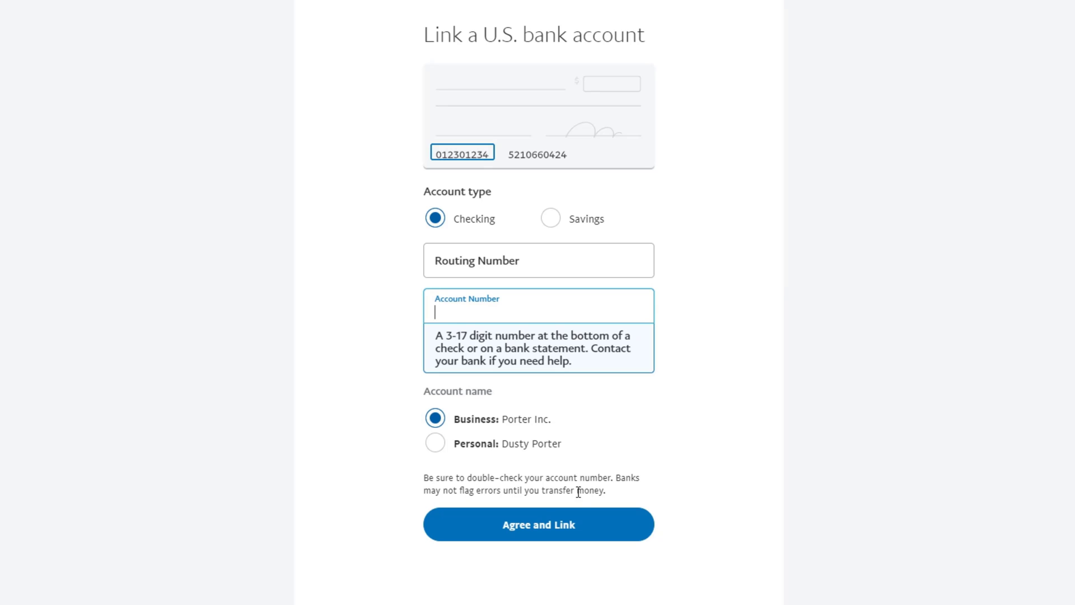
click(397, 338)
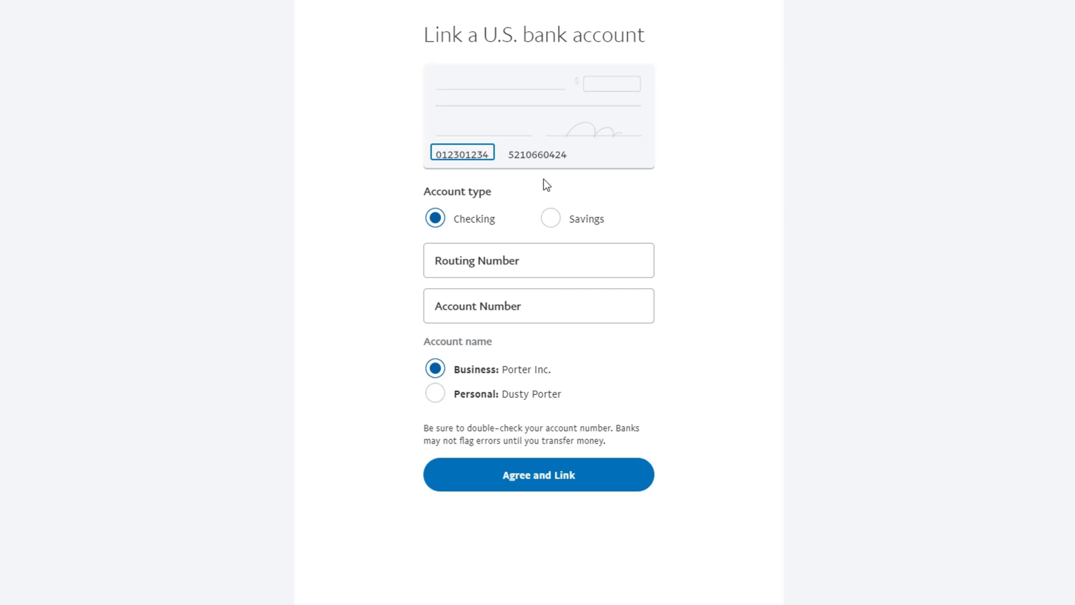
click(477, 263)
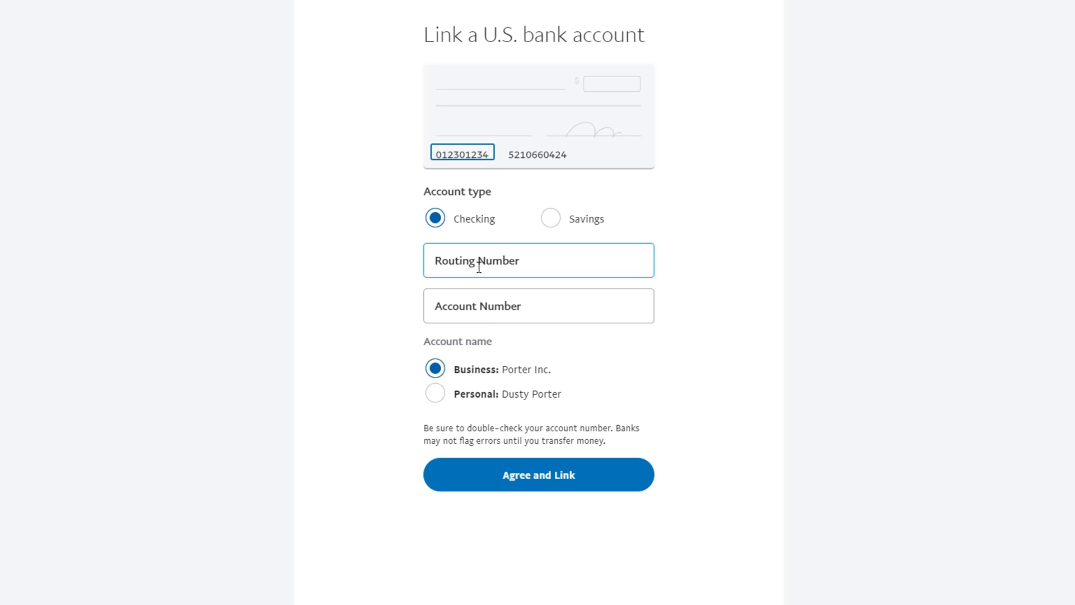
click(489, 322)
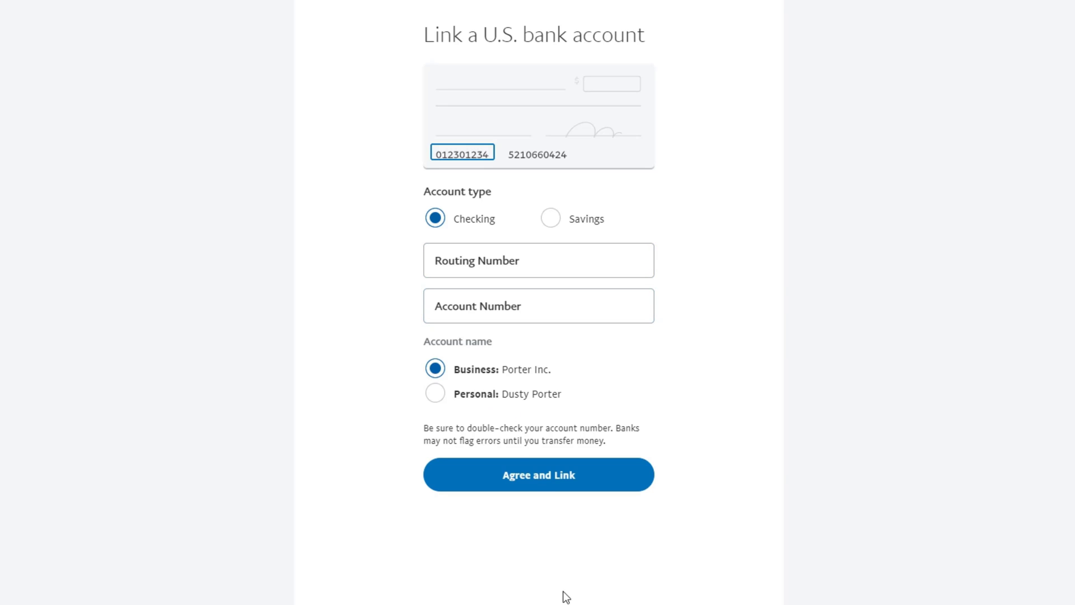
click(540, 485)
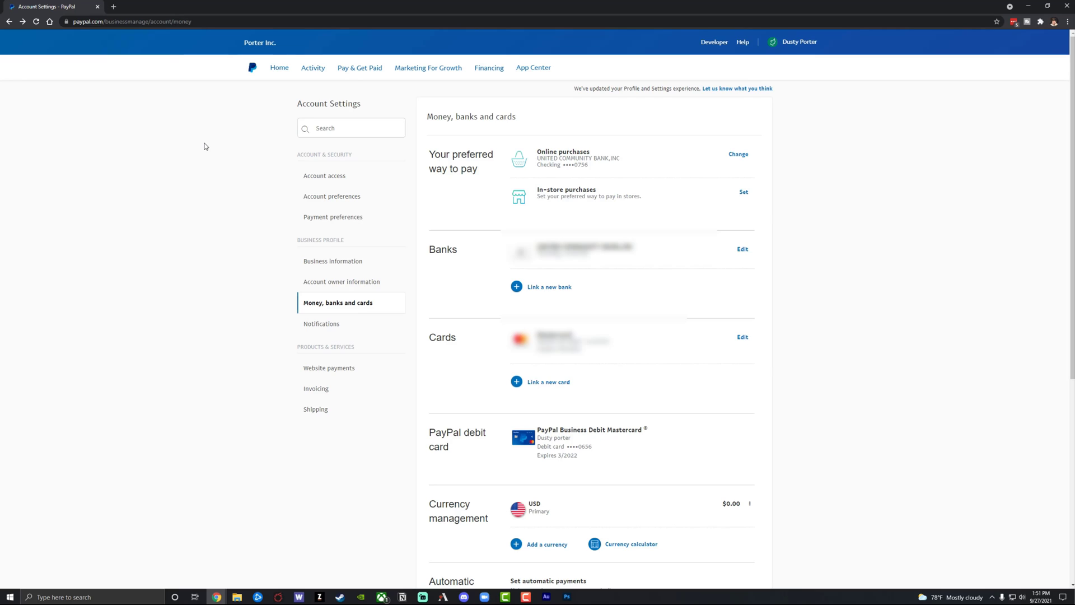
click(789, 41)
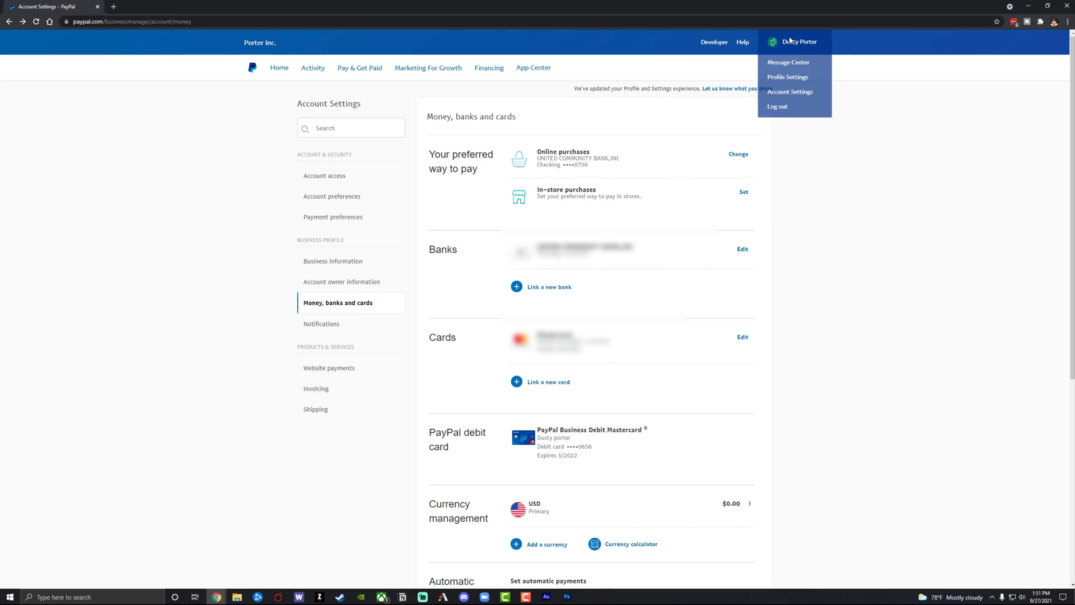